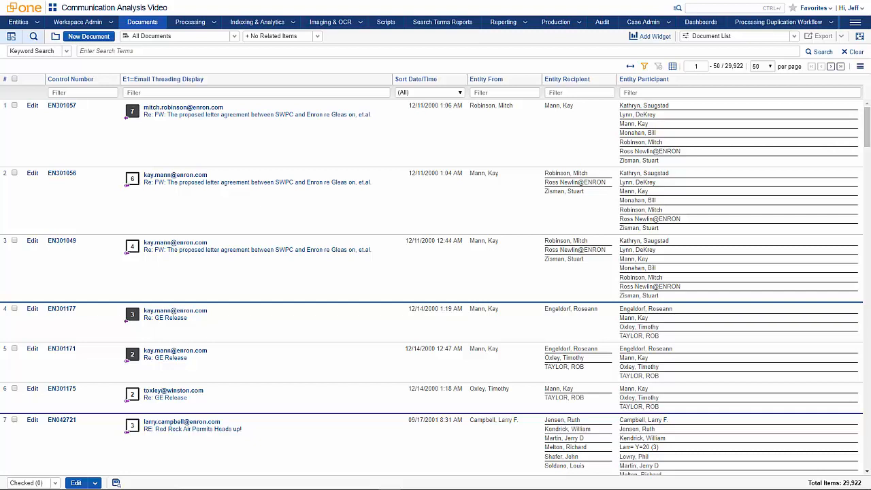
Step: Add a Communication Analysis widget to the document list dashboard and maximize it
left_click(659, 37)
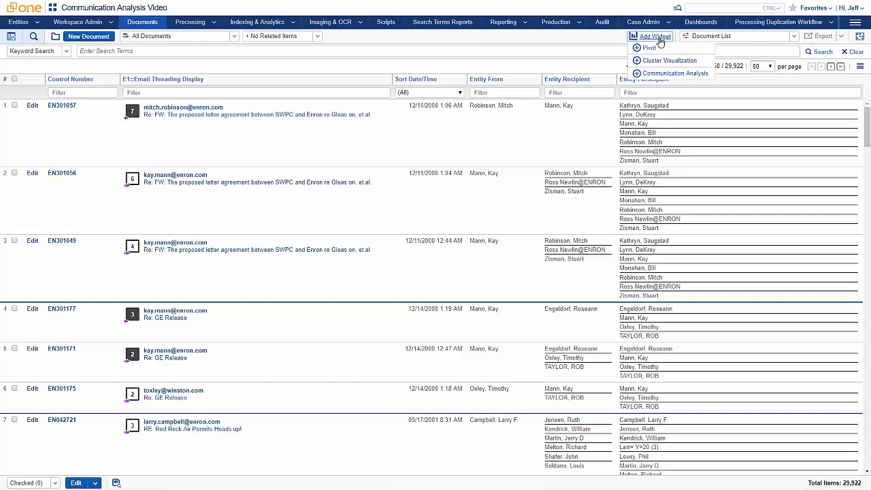
left_click(656, 73)
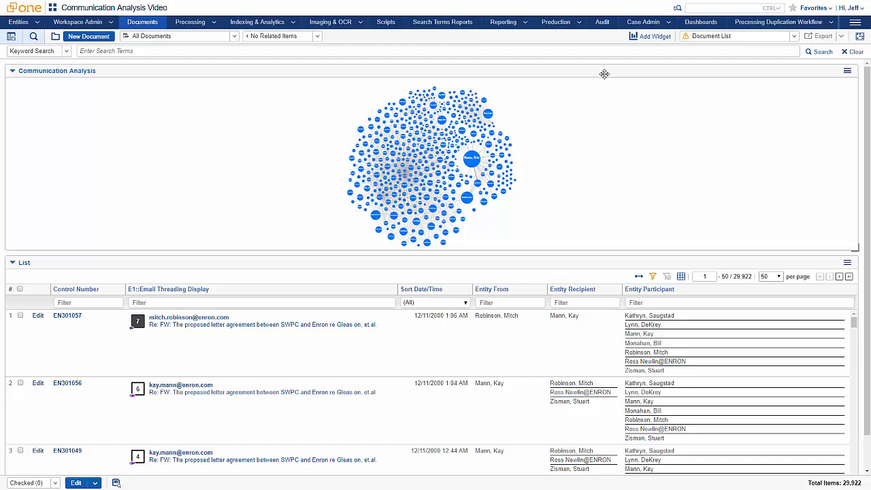
left_click(847, 70)
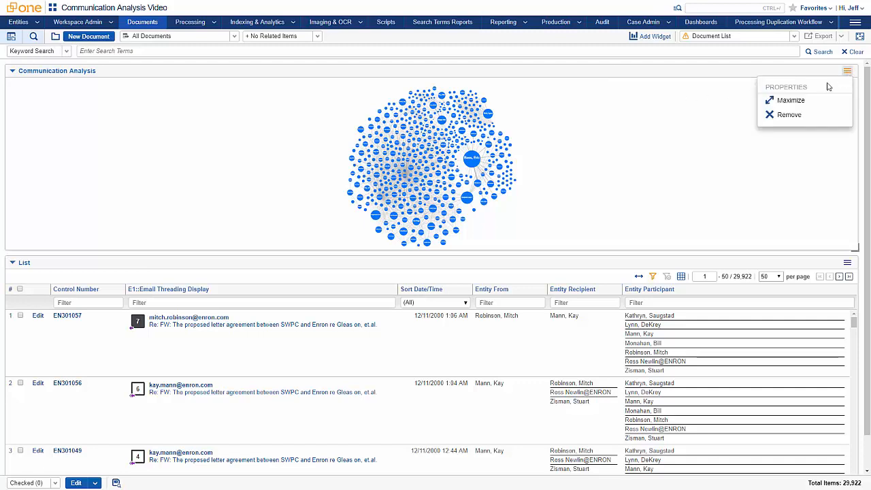
left_click(793, 103)
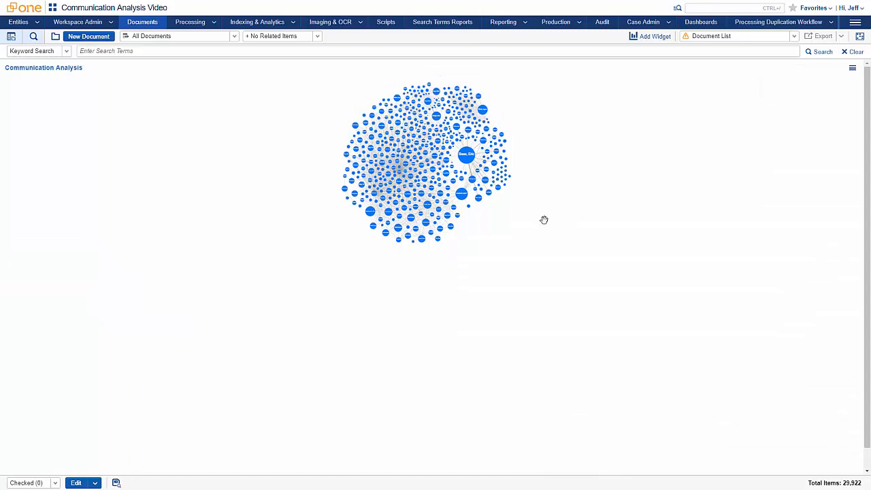
Step: Examine the communication graph up close and inspect the sent, received and total email counts of the largest node
scroll(235, 235, "up", 5)
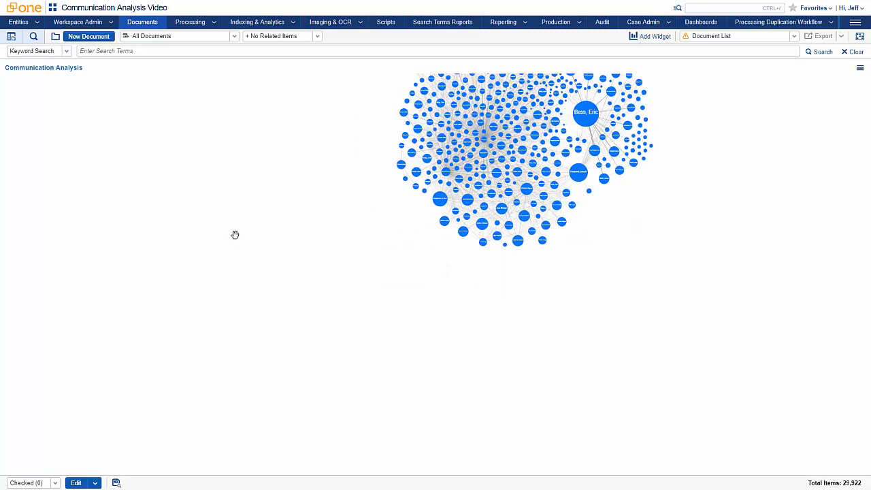
left_click_drag(412, 227, 111, 227)
scroll(664, 288, "up", 3)
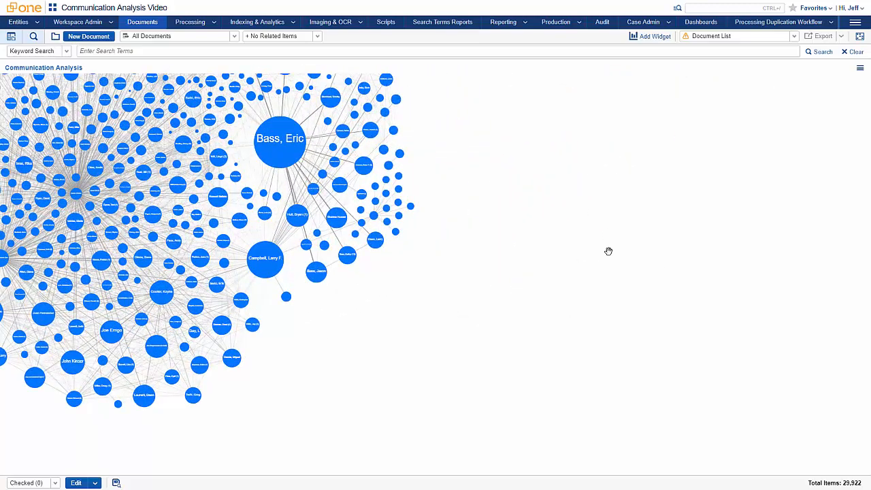
scroll(680, 313, "down", 2)
left_click_drag(682, 255, 716, 277)
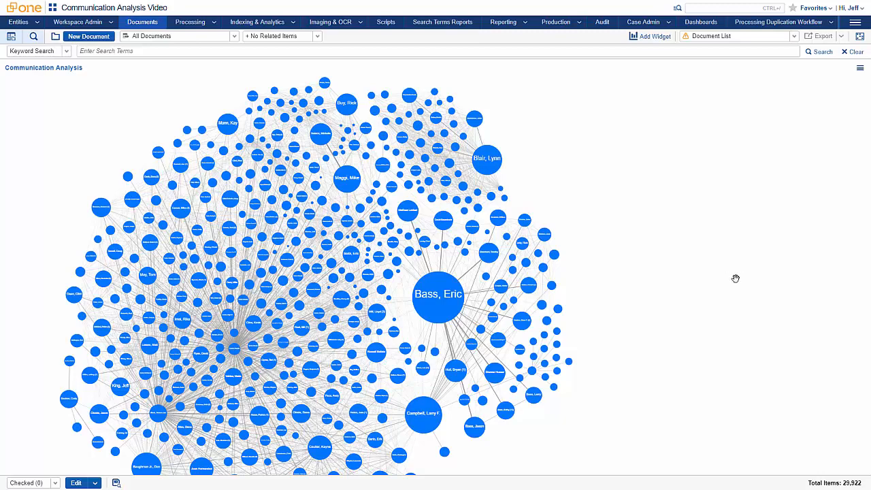
scroll(642, 294, "up", 3)
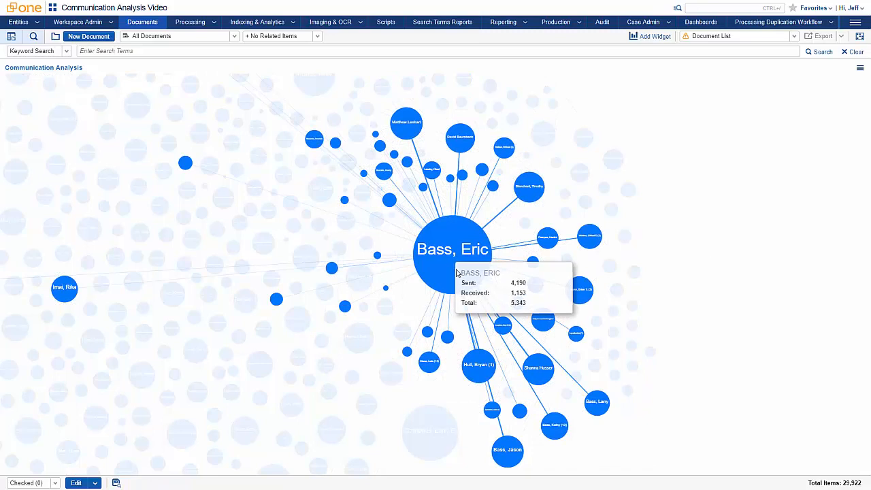
mouse_move(456, 272)
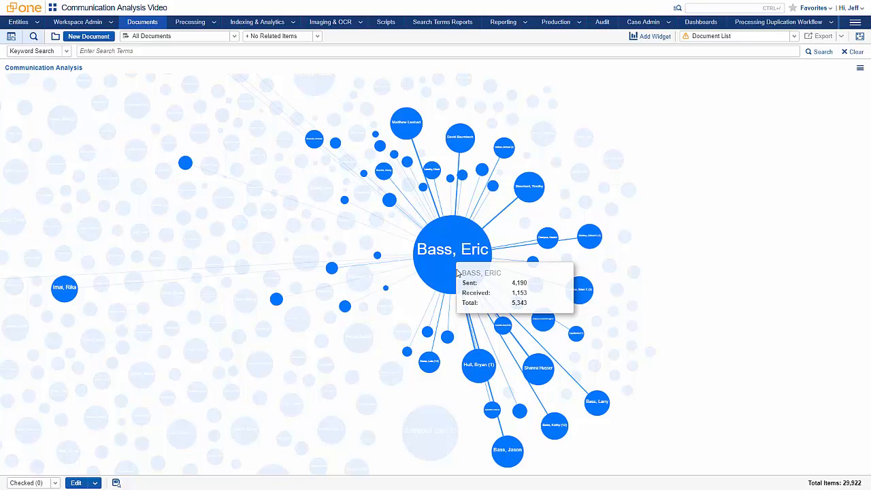
Step: Inspect the small hub node with the densest connections near the graph's center and filter the documents to it
scroll(456, 272, "up", 3)
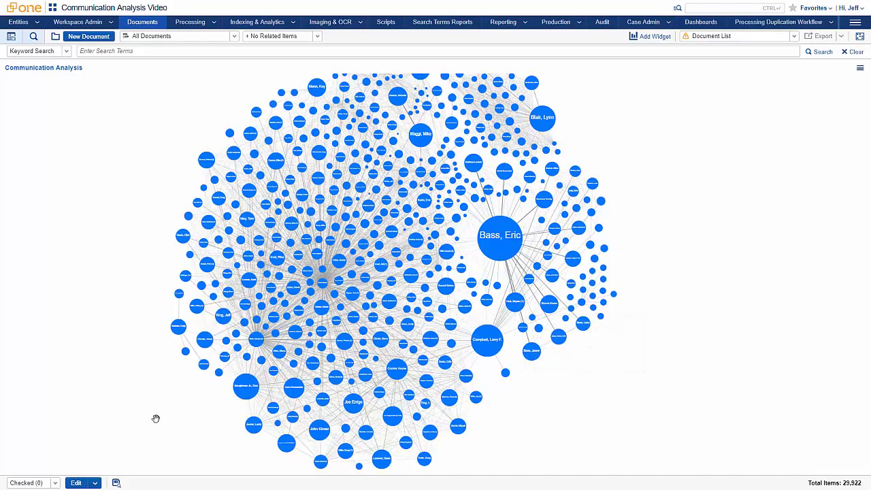
left_click_drag(156, 417, 283, 388)
scroll(283, 387, "up", 2)
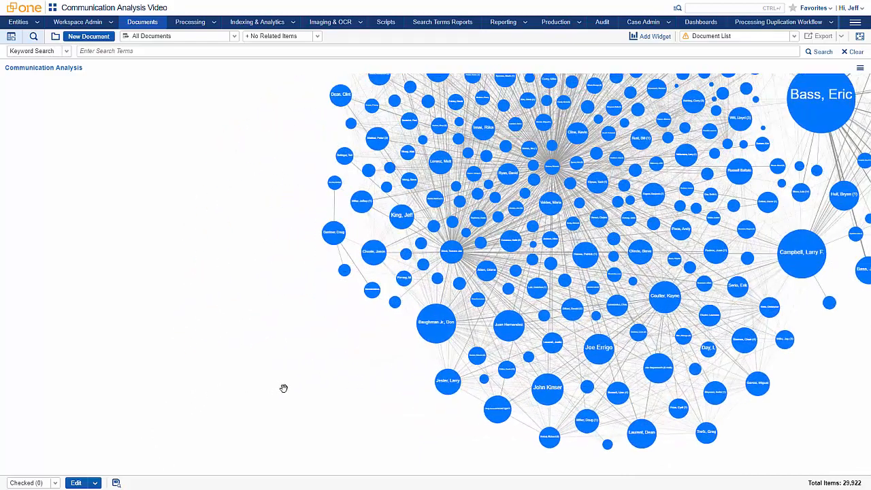
scroll(283, 388, "up", 3)
left_click_drag(325, 317, 69, 451)
scroll(94, 416, "up", 1)
left_click_drag(106, 398, 52, 489)
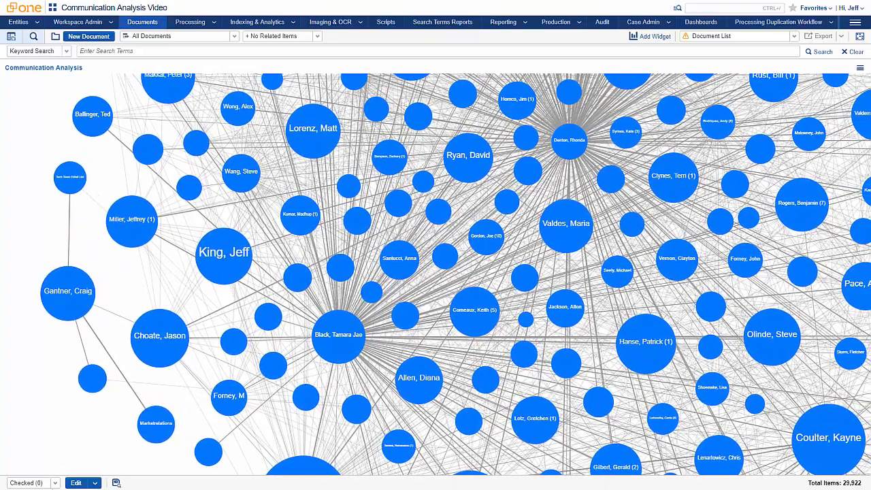
left_click_drag(115, 283, 83, 352)
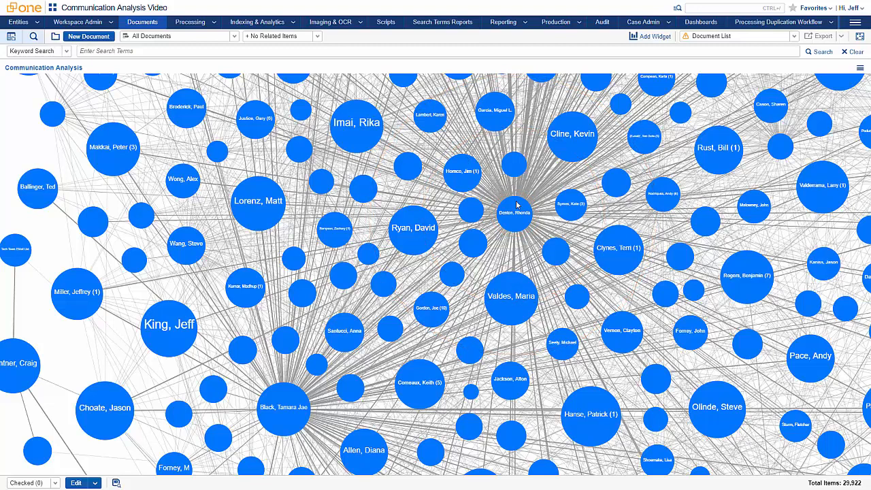
mouse_move(519, 206)
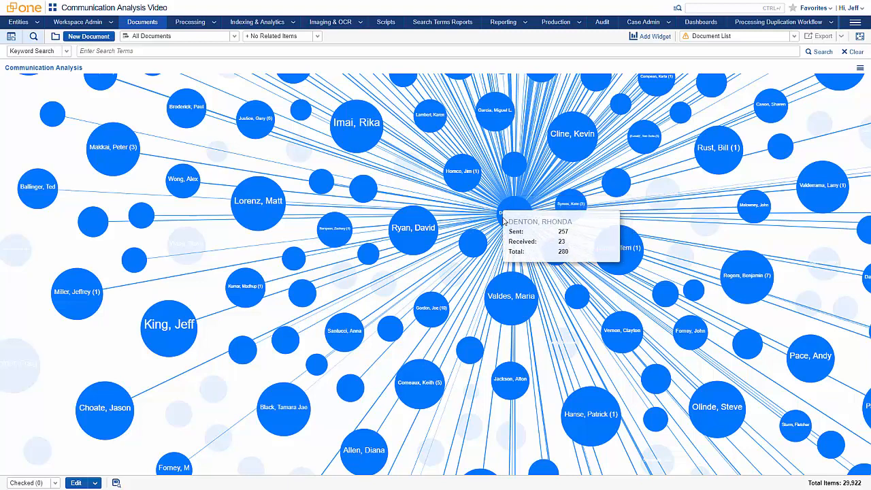
left_click(504, 219)
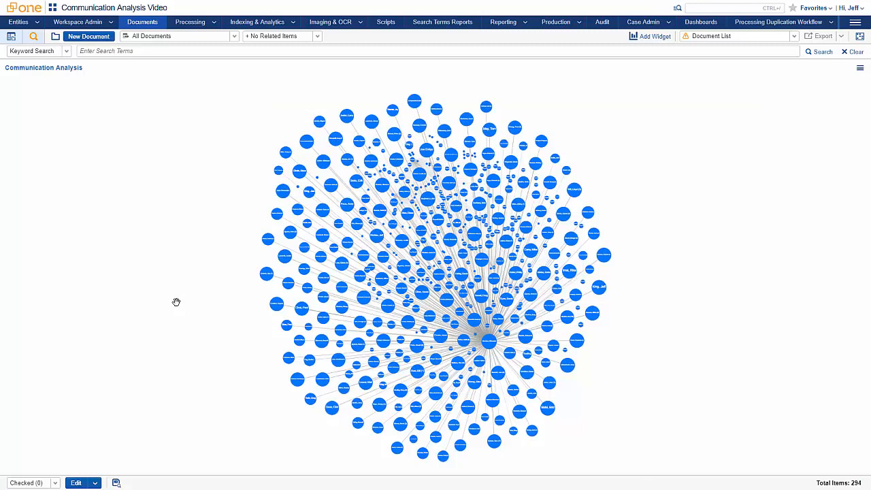
Step: Show the active search conditions and set the mass-operation scope to all filtered documents
left_click(33, 39)
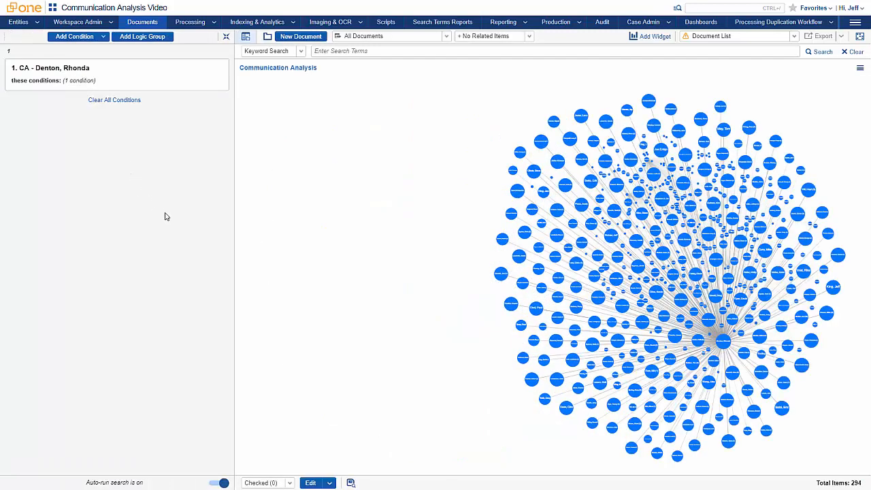
left_click(269, 485)
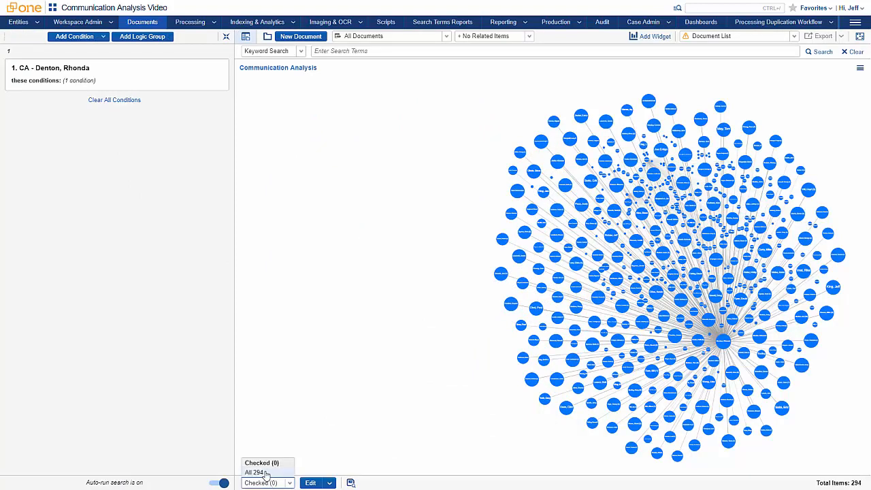
left_click(265, 472)
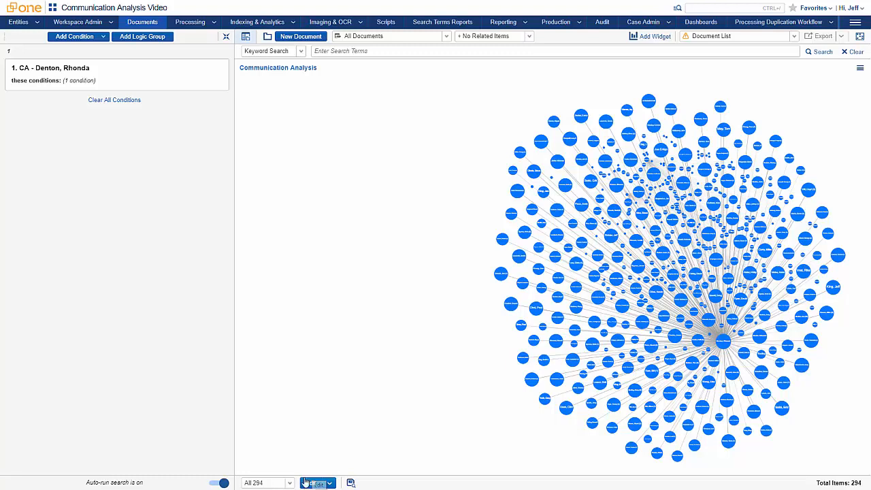
Step: Look at the available condition fields, clear all search conditions and hide the conditions
left_click(102, 36)
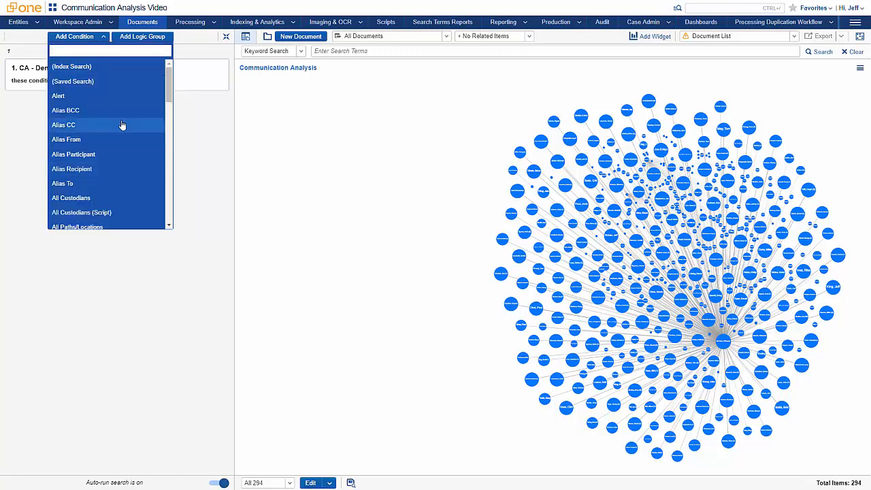
left_click(197, 154)
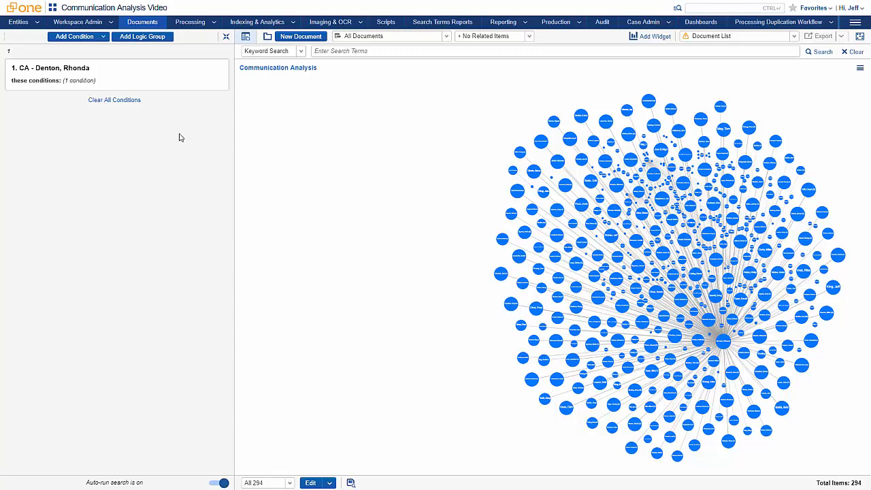
left_click(114, 100)
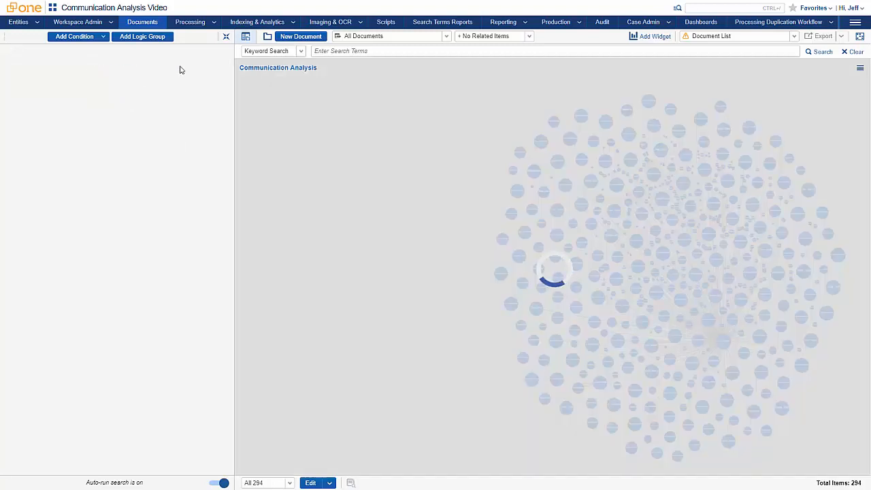
left_click(225, 38)
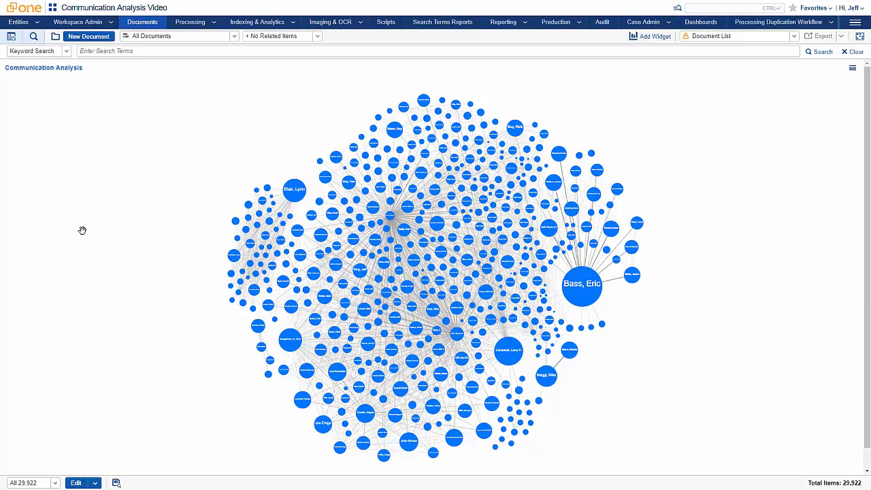
Step: Filter the documents to the graph's largest node and narrow them with a dtSearch for "fees"
scroll(714, 330, "up", 5)
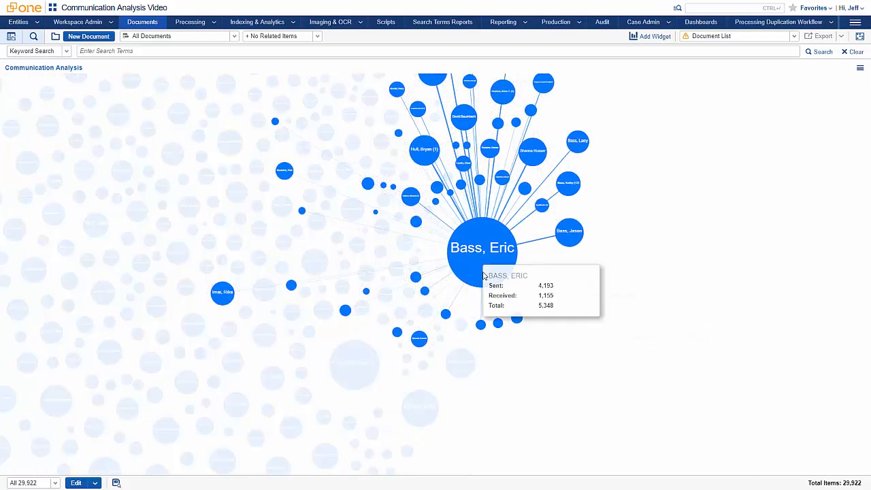
left_click(483, 275)
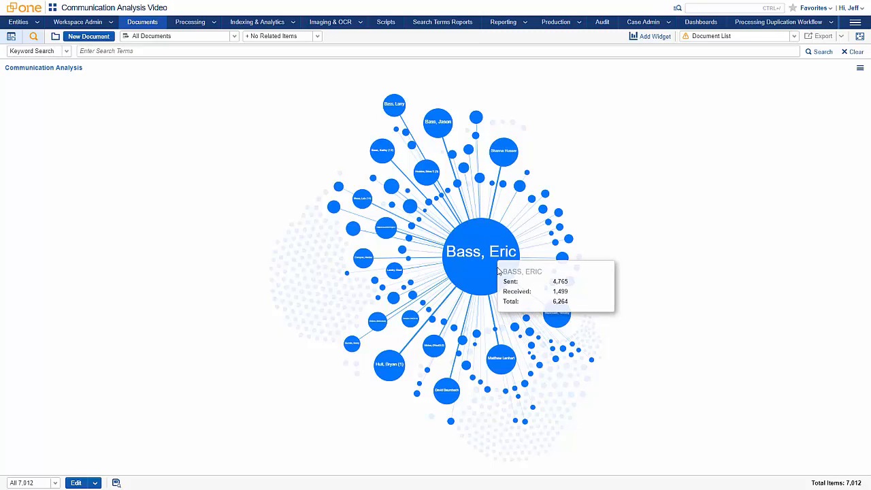
left_click(29, 52)
left_click(23, 81)
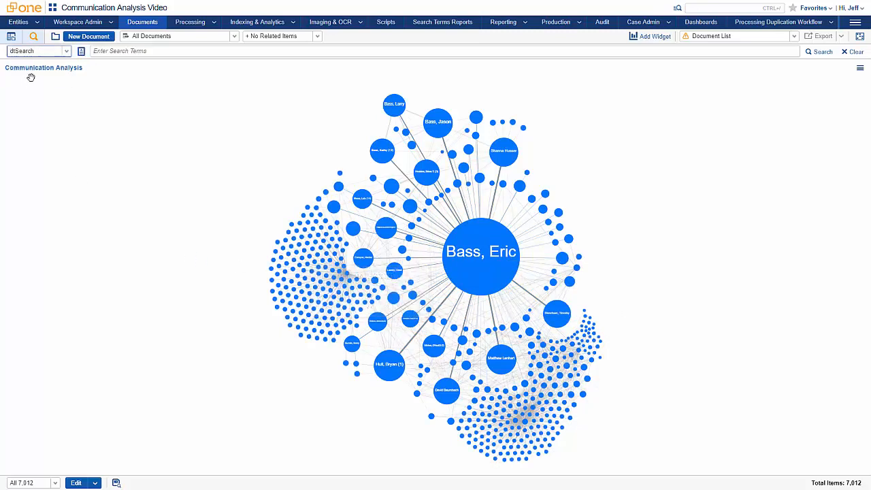
left_click(104, 51)
type("fees")
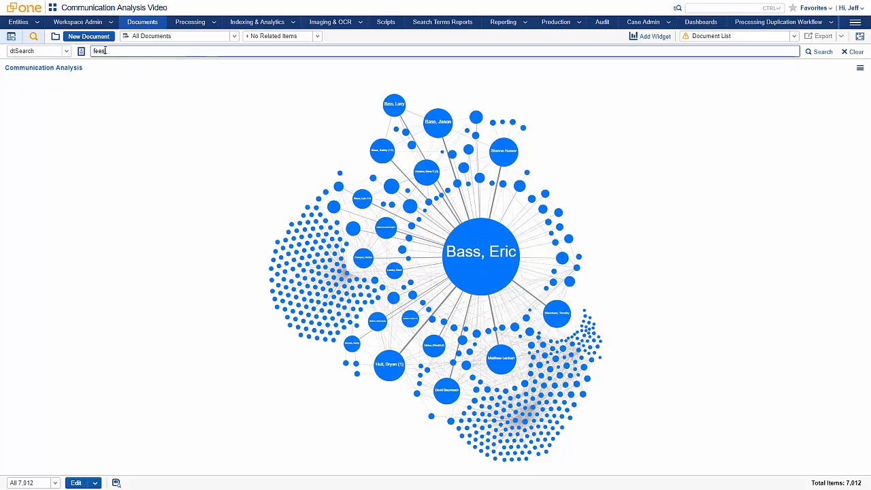
key("Return")
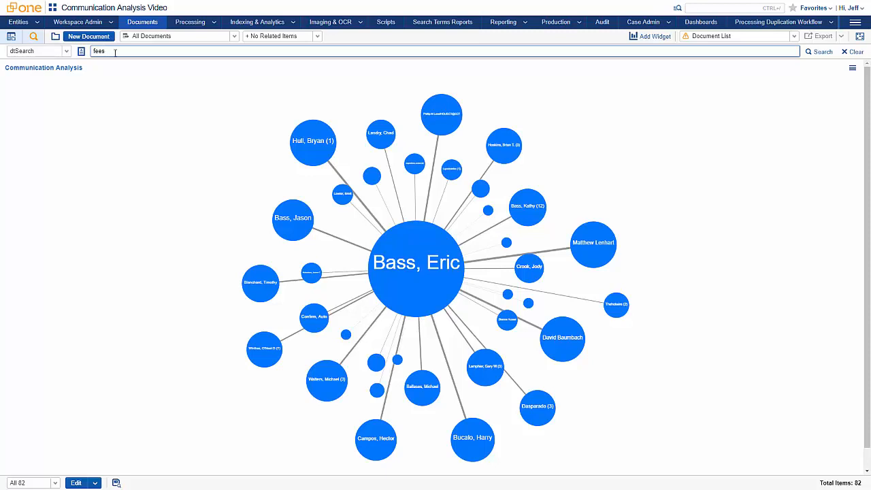
Step: Load the saved Communication Analysis dashboard and filter the documents by the cluster "04 game, football, week, players"
left_click(763, 39)
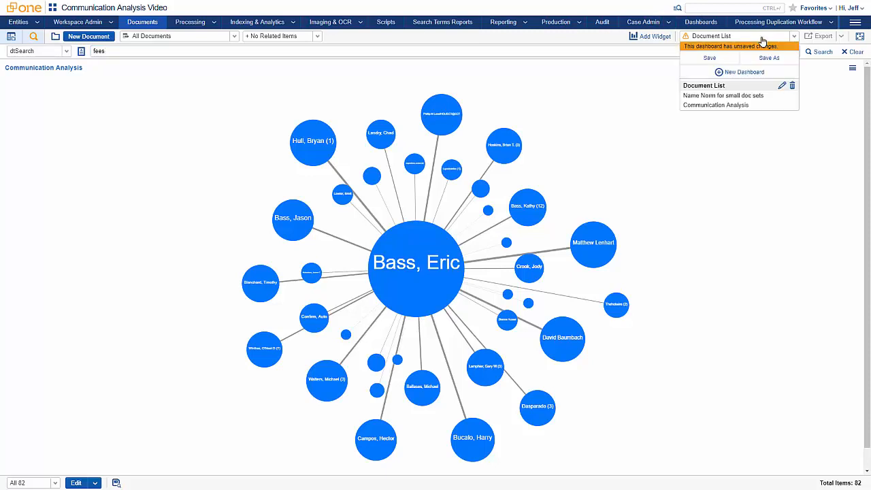
left_click(724, 106)
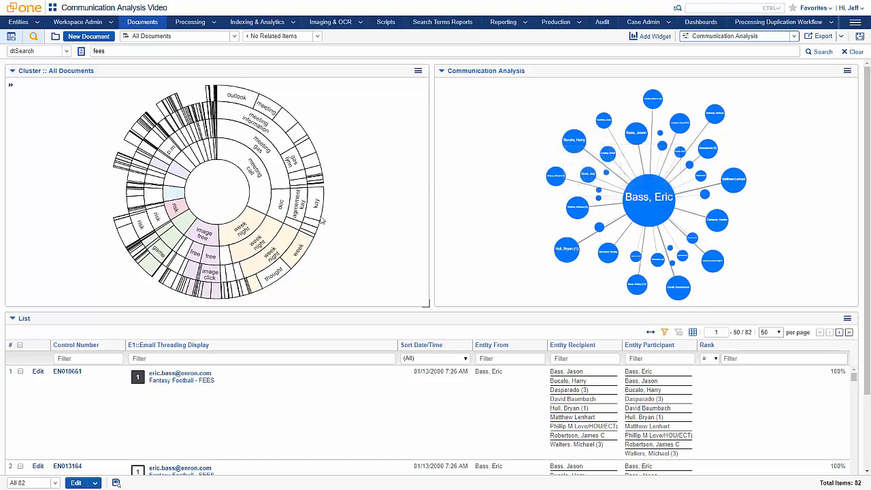
mouse_move(188, 225)
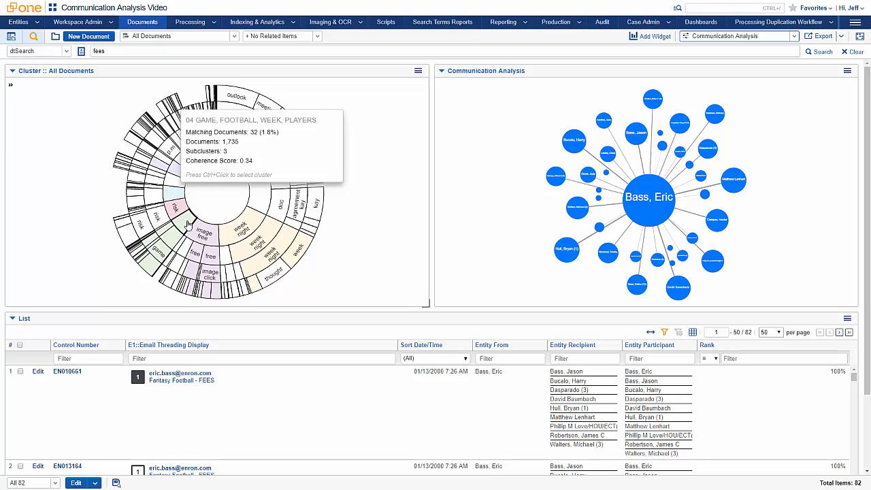
right_click(186, 222)
left_click(201, 228)
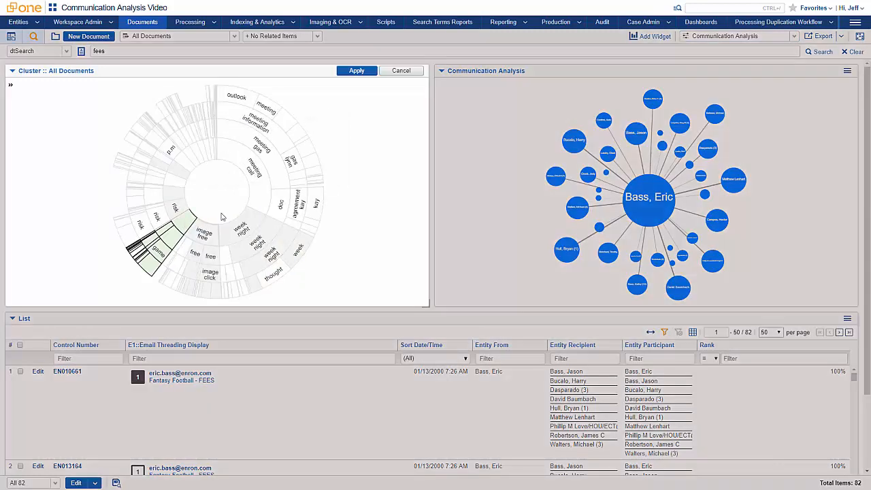
left_click(357, 71)
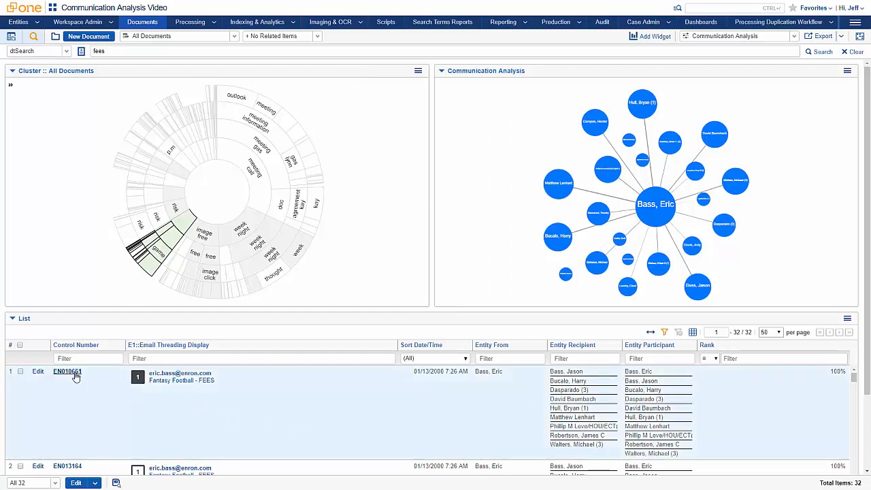
Step: Open the first listed document, EN010661, to read its extracted text, and return to the document list
left_click(74, 374)
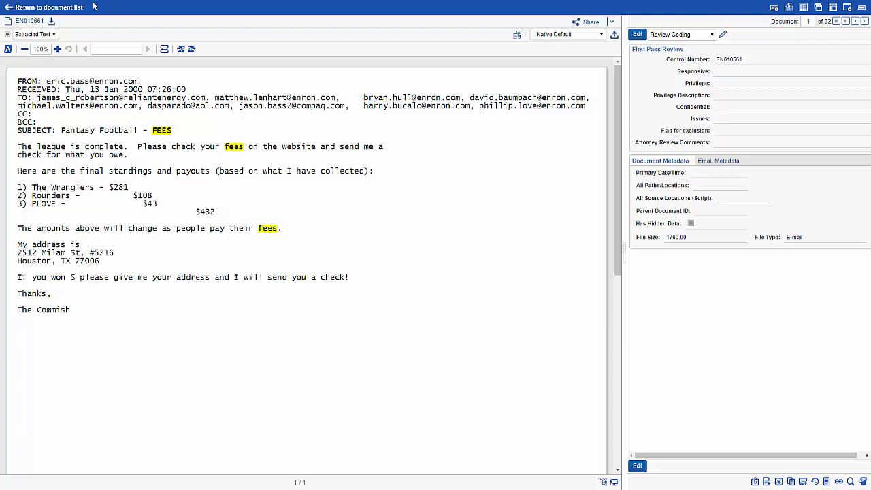
left_click(64, 8)
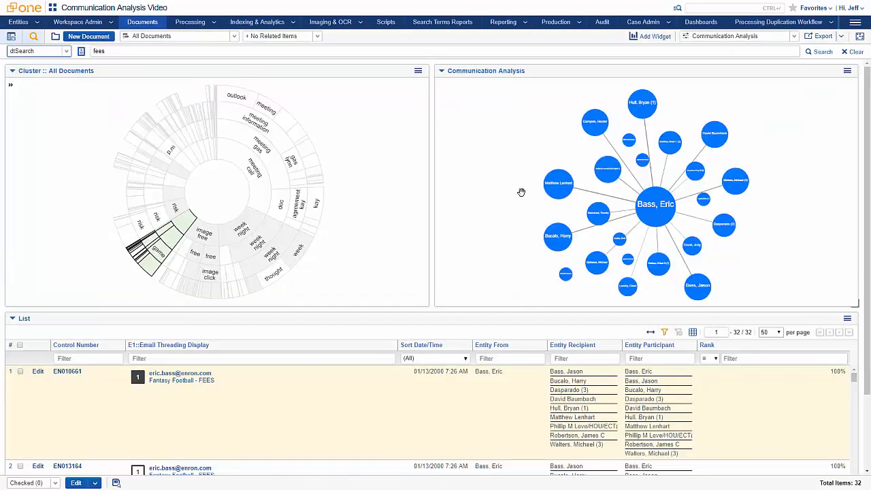
Step: Take a closer look at the filtered communication graph and show the combined search conditions
left_click_drag(521, 190, 456, 183)
scroll(460, 185, "up", 5)
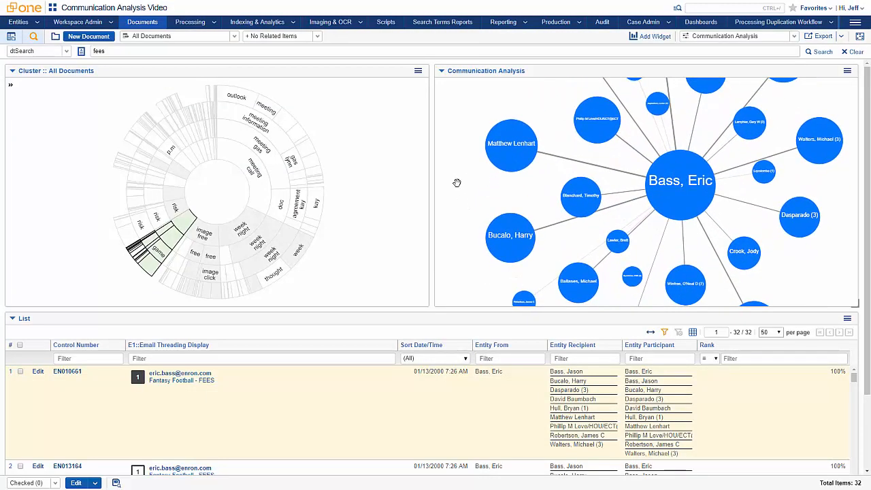
left_click(34, 39)
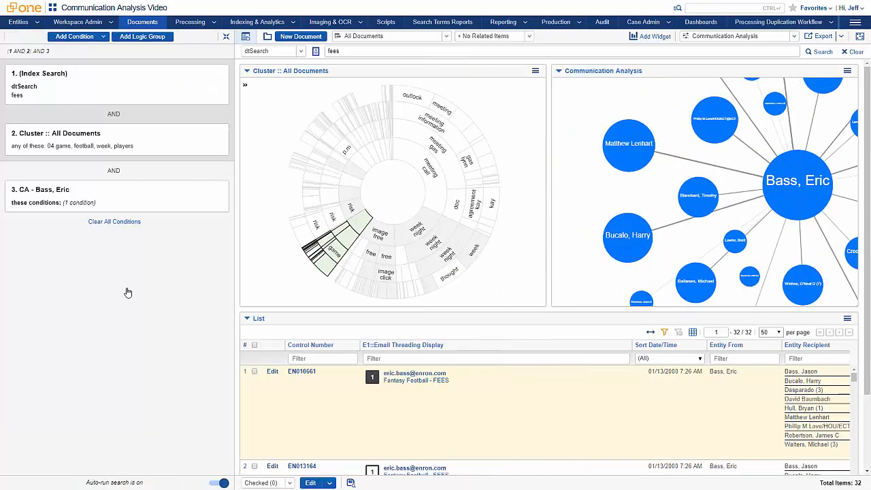